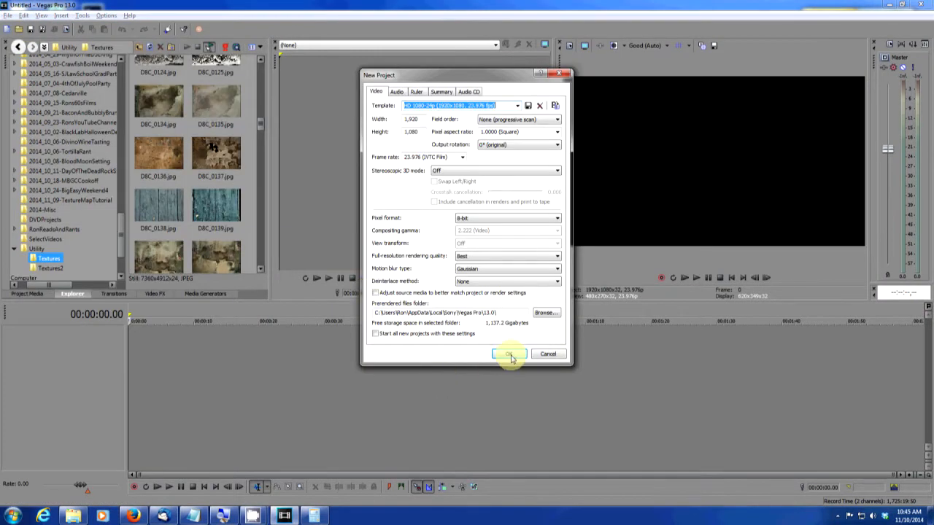
Create a project with the HD 1080-24p template and place a Legacy Text title with the My Soft Shadow preset at the timeline start.
{"action": "left_click", "coordinate": [509, 354]}
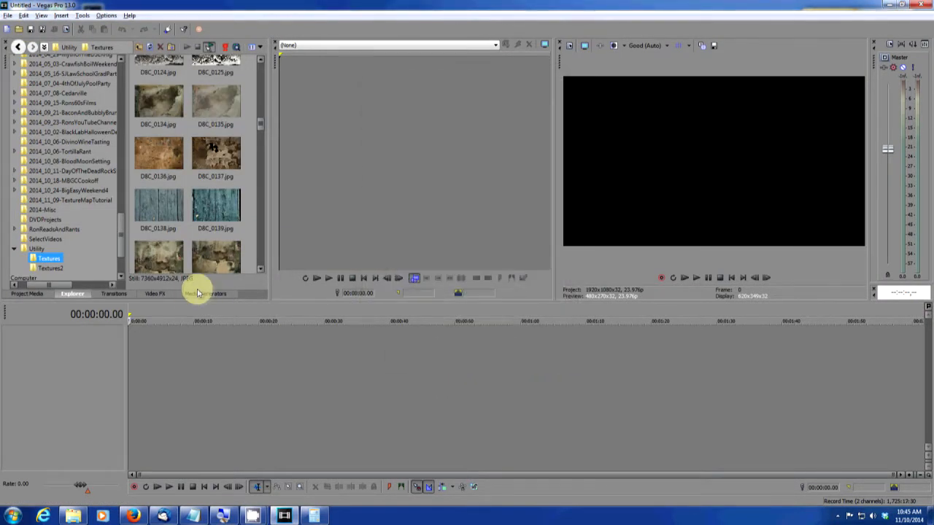
{"action": "left_click", "coordinate": [203, 295]}
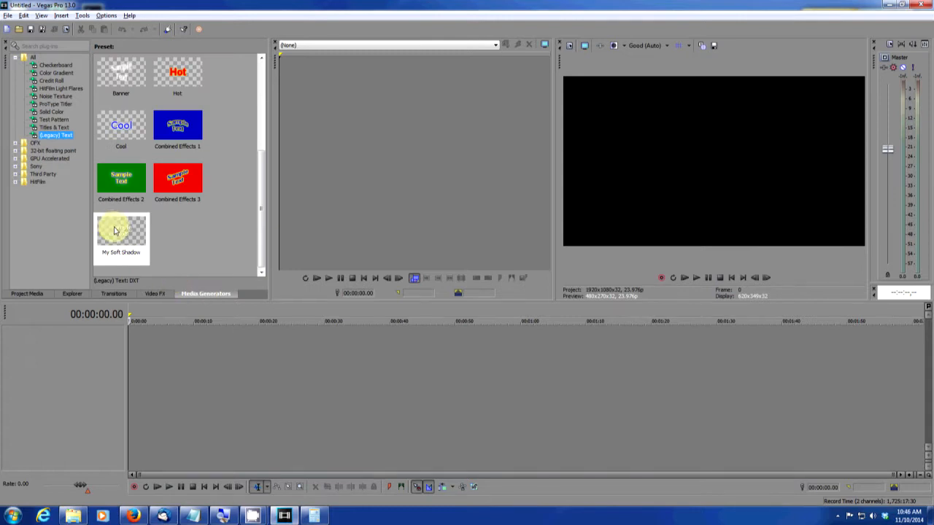
{"action": "left_click_drag", "start_coordinate": [114, 231], "coordinate": [133, 353]}
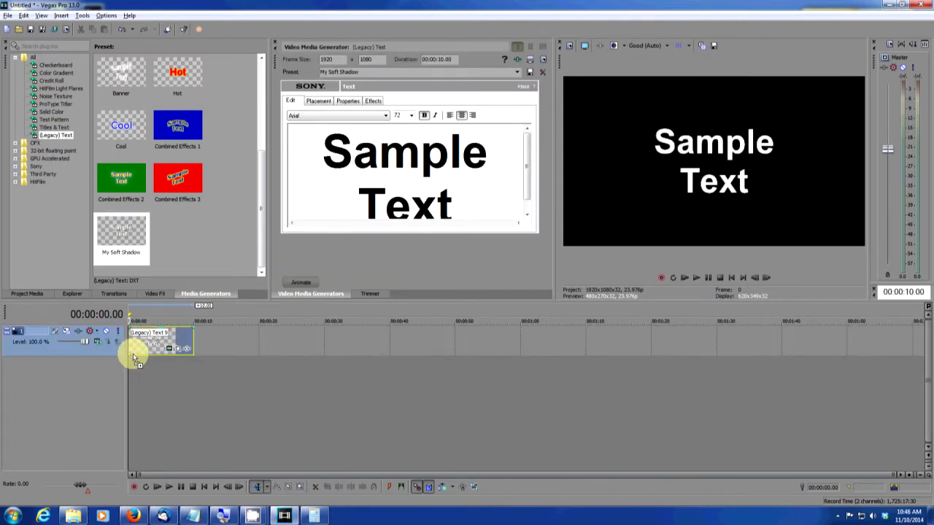
Replace the sample text with "Video" and "Title" on two lines and set the font to Franklin Gothic Heavy.
{"action": "key", "text": "ctrl+a"}
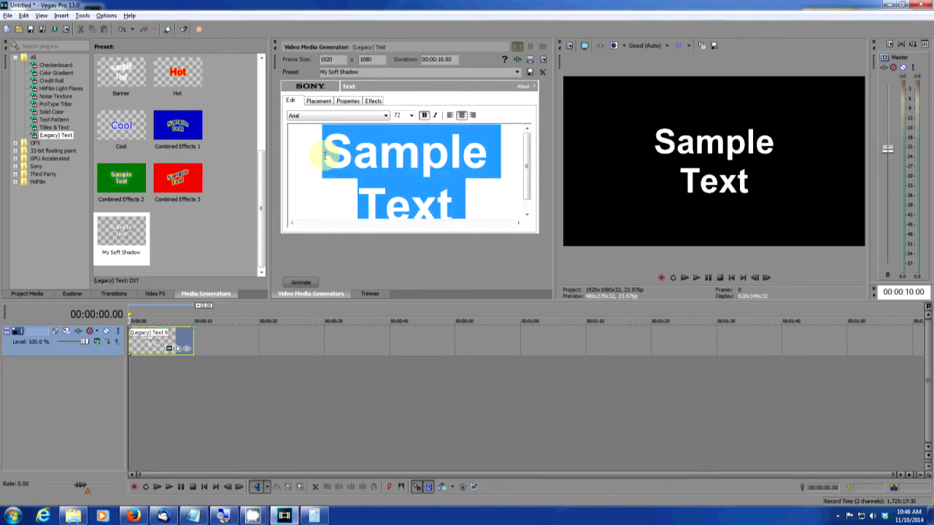
{"action": "type", "text": "Vid"}
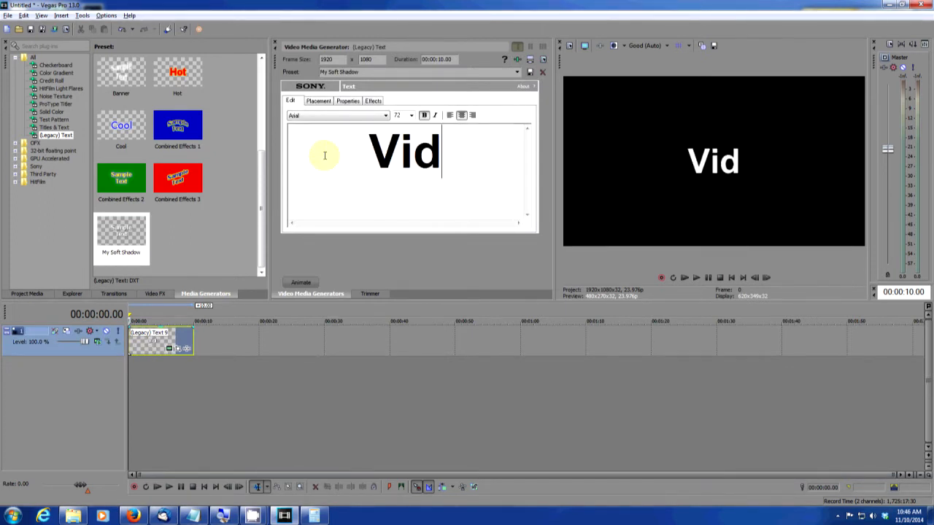
{"action": "type", "text": "eo"}
{"action": "key", "text": "Return"}
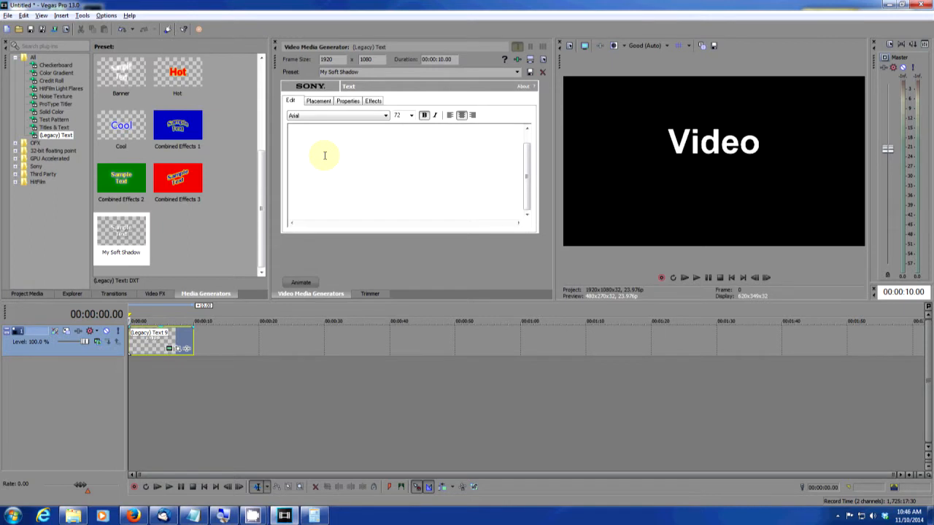
{"action": "type", "text": "Titl"}
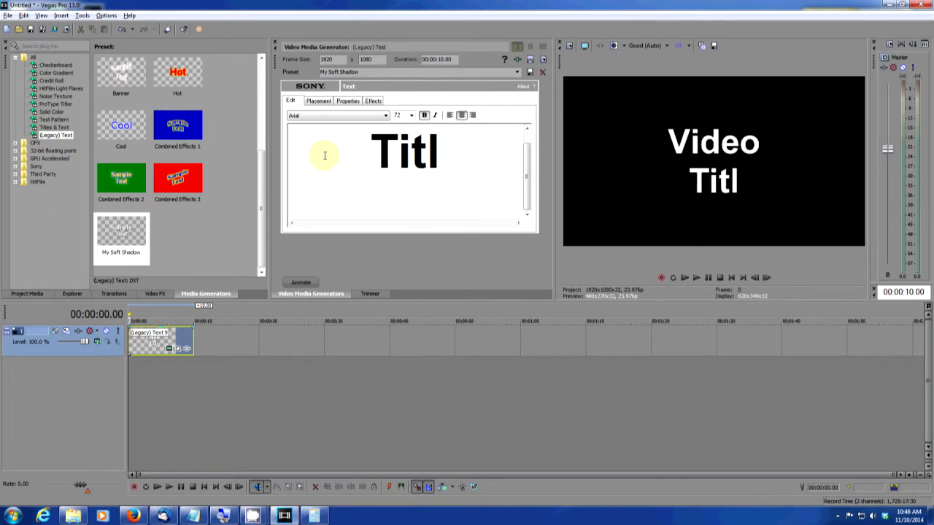
{"action": "type", "text": "e"}
{"action": "left_click", "coordinate": [342, 115]}
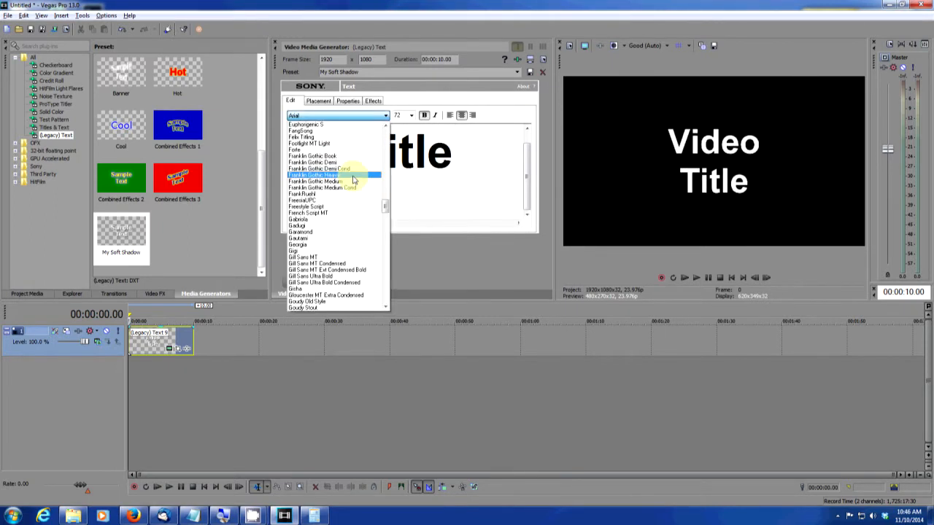
{"action": "left_click", "coordinate": [354, 175]}
Place D8C_0139.jpg from the Textures folder on a new track beneath the title, at the start of the timeline.
{"action": "left_click", "coordinate": [70, 294]}
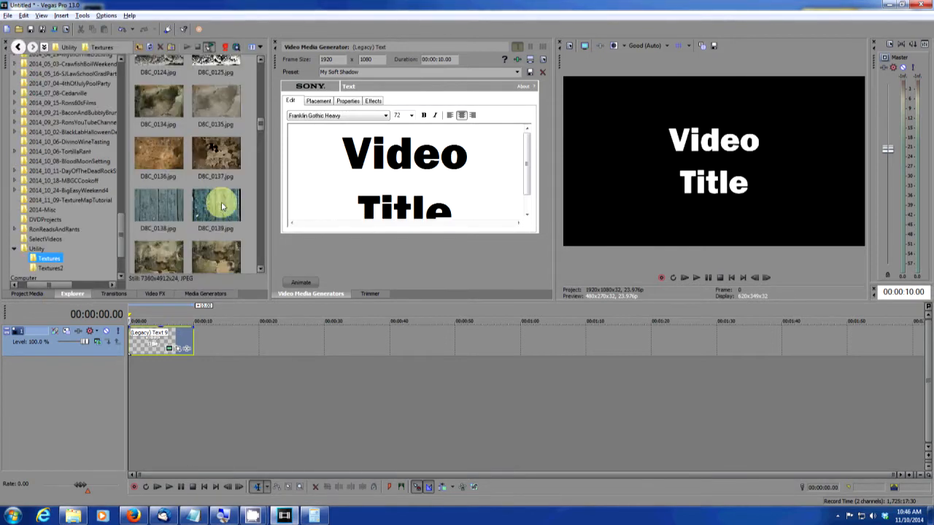
{"action": "left_click_drag", "start_coordinate": [223, 207], "coordinate": [225, 257]}
{"action": "left_click_drag", "start_coordinate": [195, 361], "coordinate": [137, 375]}
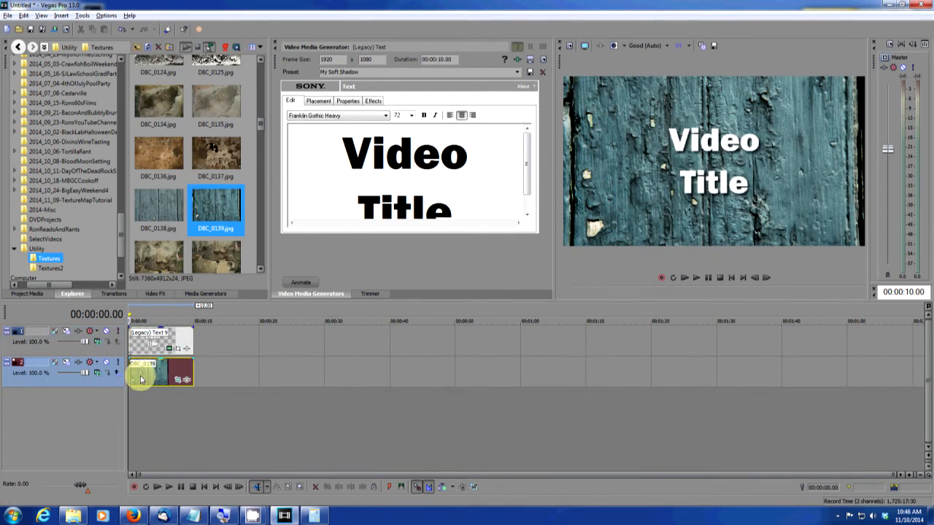
Add a Pan/Crop keyframe to the title at 00:00:09.01 with the crop frame reduced to about 1,005 × 565.
{"action": "left_click", "coordinate": [178, 351]}
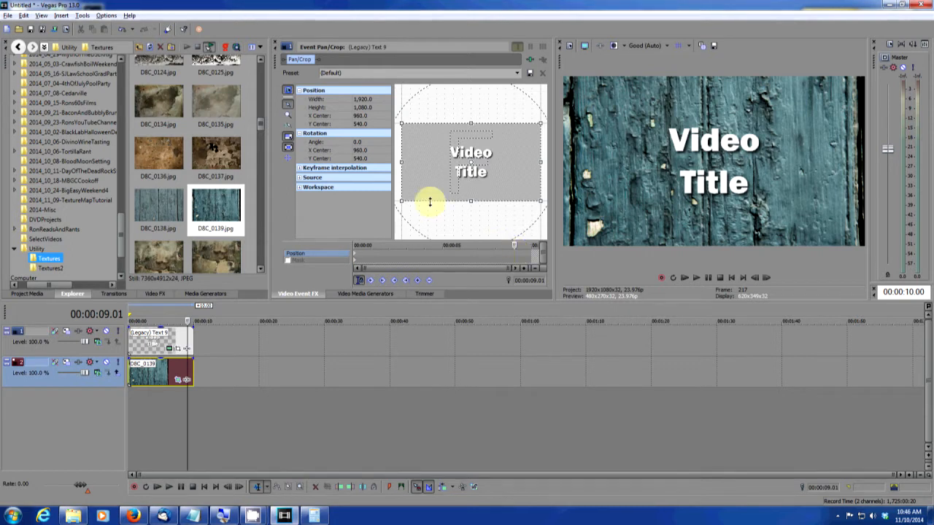
{"action": "left_click_drag", "start_coordinate": [403, 197], "coordinate": [435, 186]}
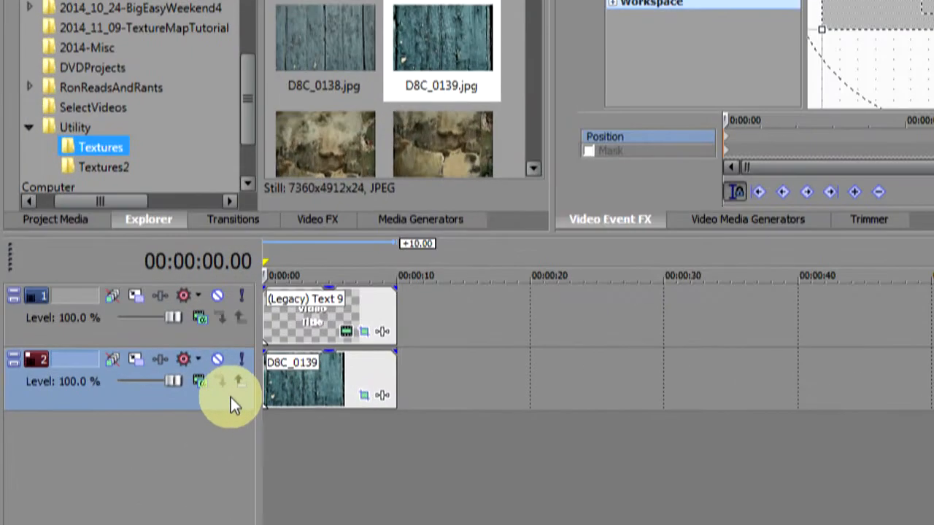
Insert a video track between the title and the background image and place D8C_0136.jpg at its start.
{"action": "right_click", "coordinate": [230, 397]}
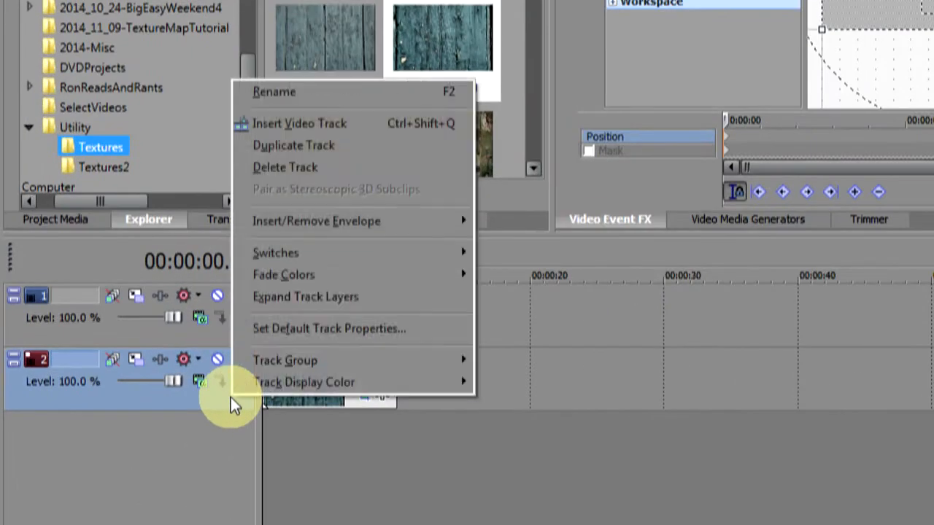
{"action": "left_click", "coordinate": [353, 129]}
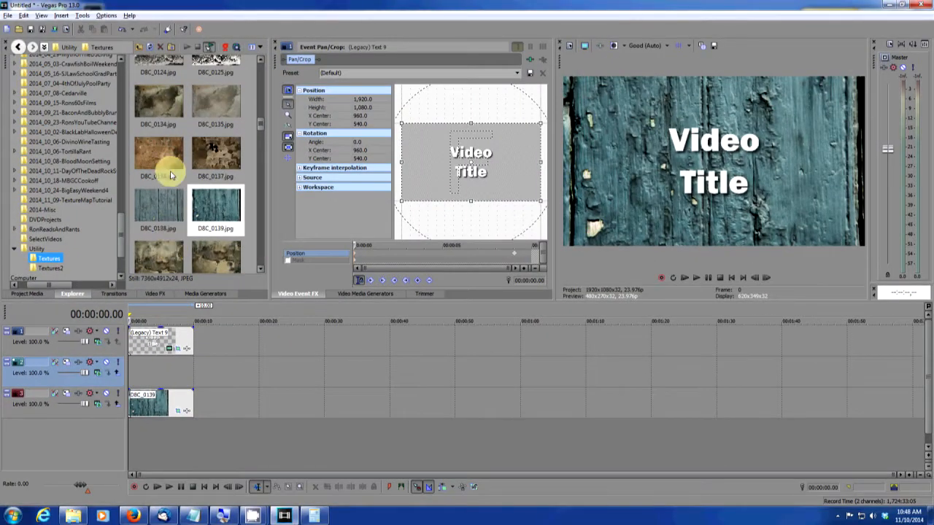
{"action": "left_click_drag", "start_coordinate": [161, 149], "coordinate": [135, 374]}
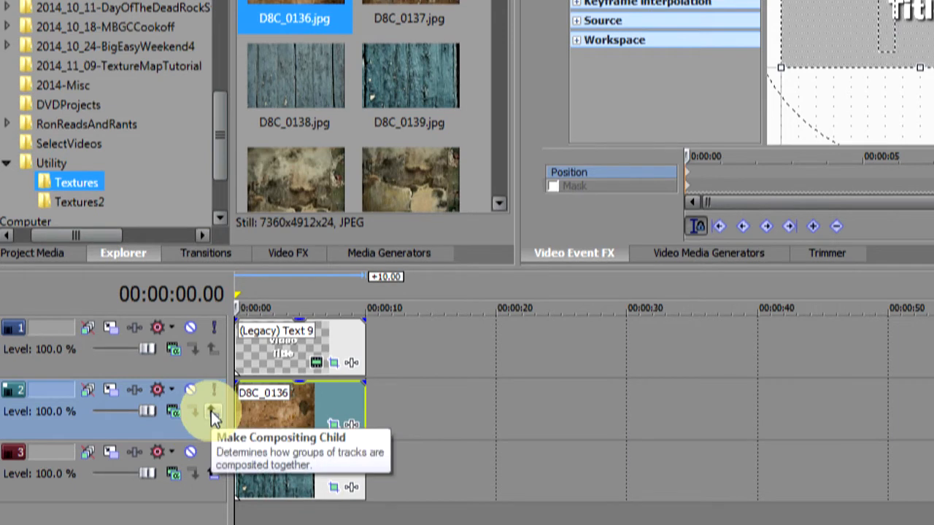
Make the D8C_0136 track a compositing child of the title track and set the title track's compositing mode to Multiply (Mask).
{"action": "left_click", "coordinate": [214, 418]}
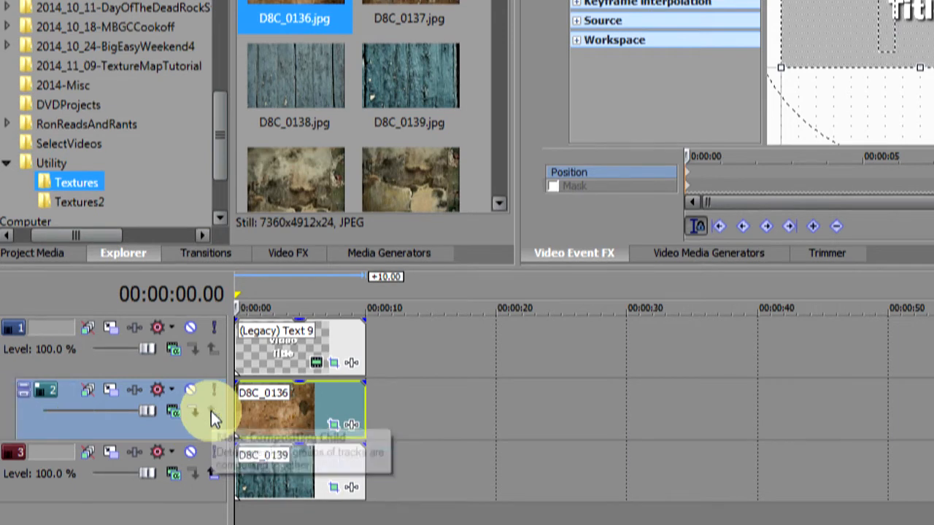
{"action": "left_click", "coordinate": [175, 352]}
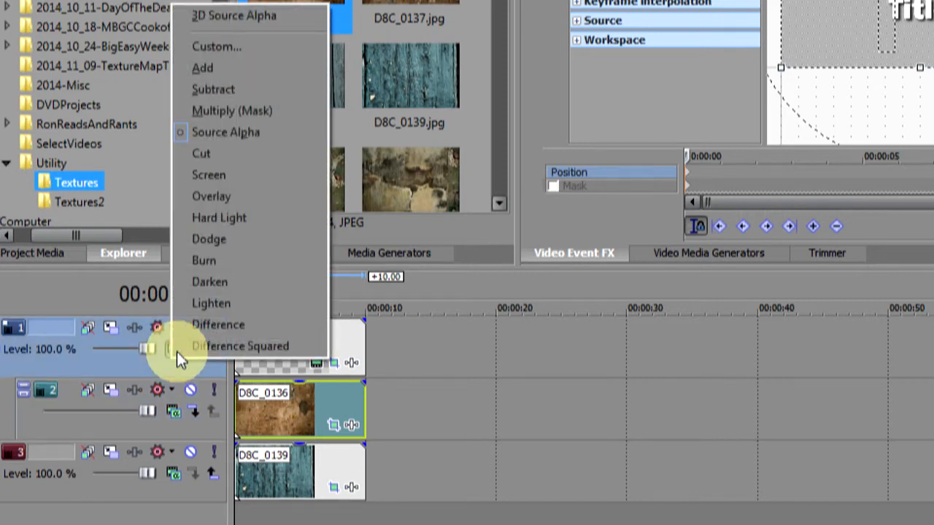
{"action": "left_click", "coordinate": [248, 115]}
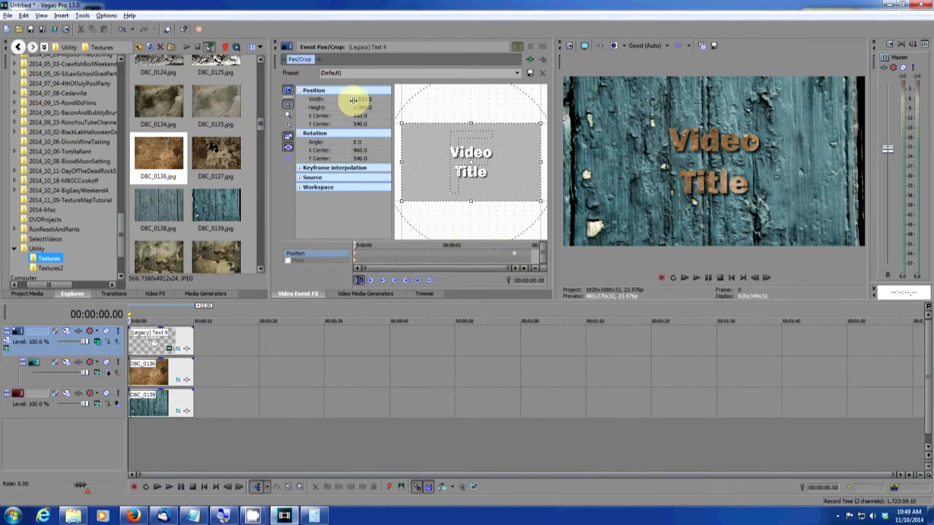
Copy the title's Pan/Crop width of 1,920 at the first keyframe, open Calculator and paste the value into it.
{"action": "right_click", "coordinate": [361, 101]}
{"action": "left_click", "coordinate": [386, 132]}
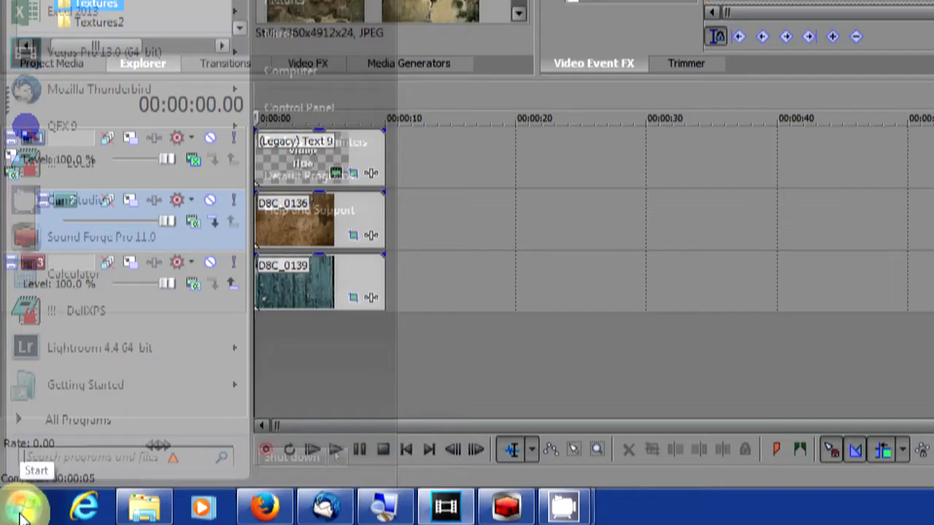
{"action": "left_click", "coordinate": [14, 516]}
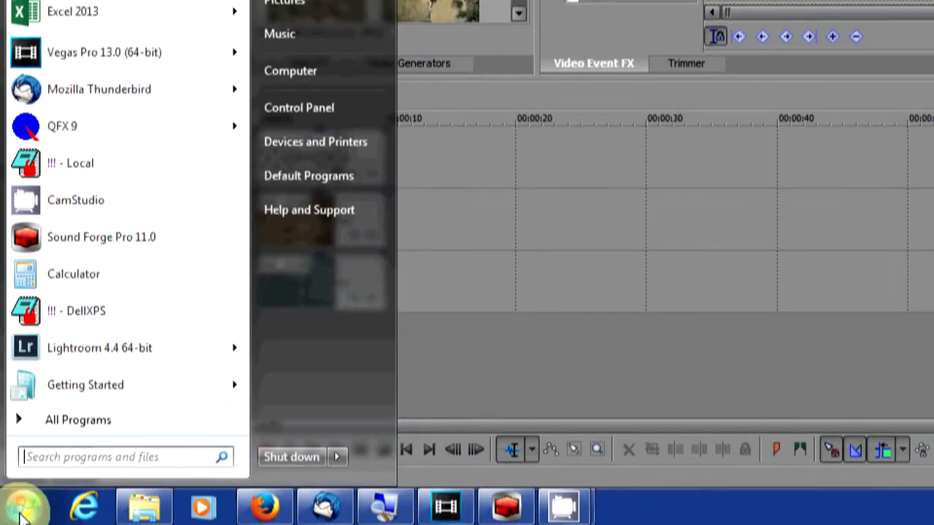
{"action": "left_click", "coordinate": [99, 421]}
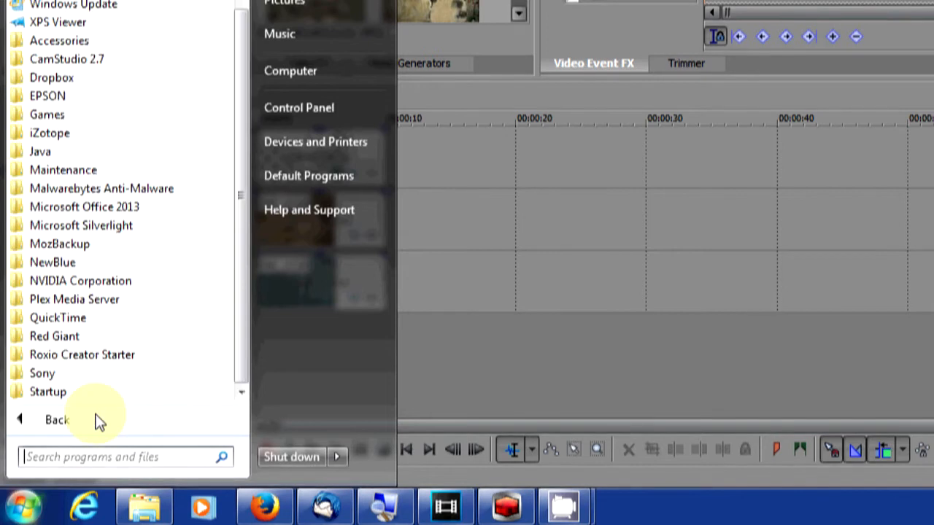
{"action": "left_click", "coordinate": [93, 43]}
{"action": "left_click", "coordinate": [91, 45]}
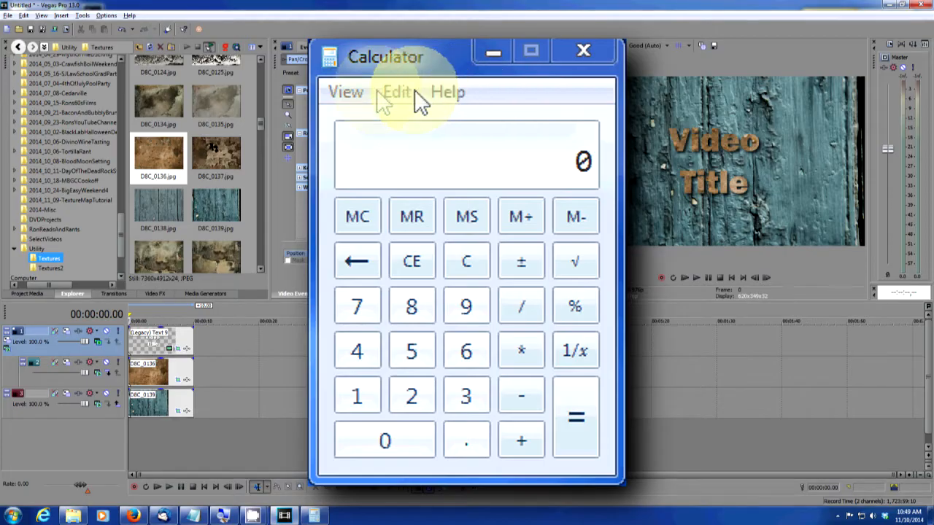
{"action": "left_click", "coordinate": [388, 92]}
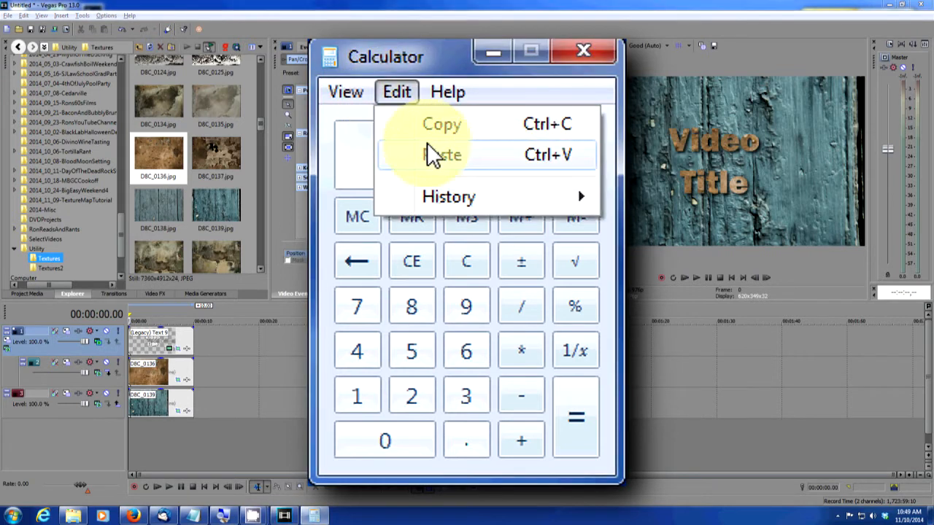
{"action": "left_click", "coordinate": [434, 154]}
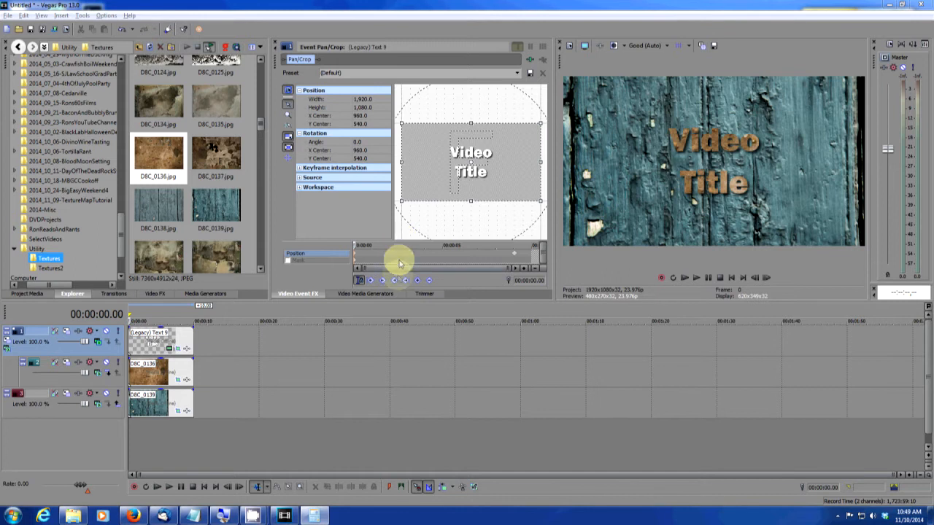
In Calculator, divide 1920 by the title's crop width of 1005.2 copied from the 00:00:09.01 keyframe, and store the result in memory.
{"action": "left_click", "coordinate": [394, 284]}
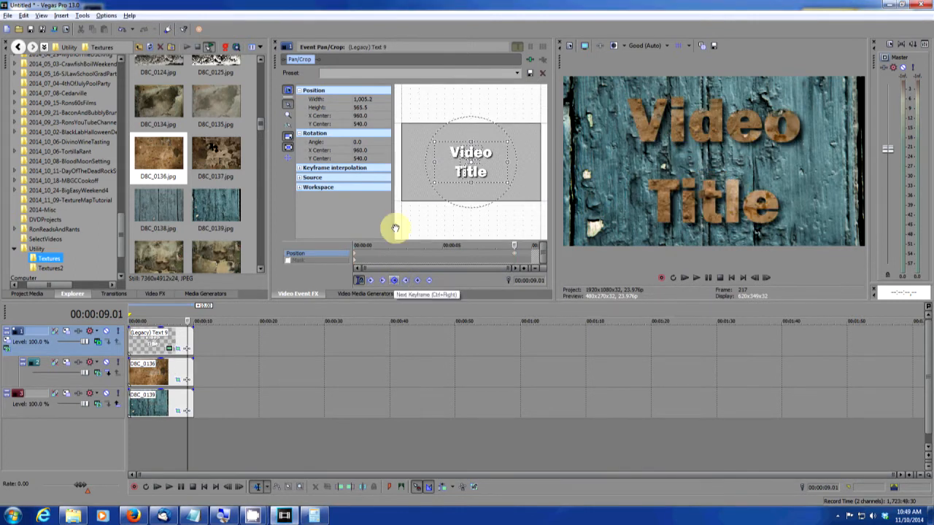
{"action": "right_click", "coordinate": [370, 98]}
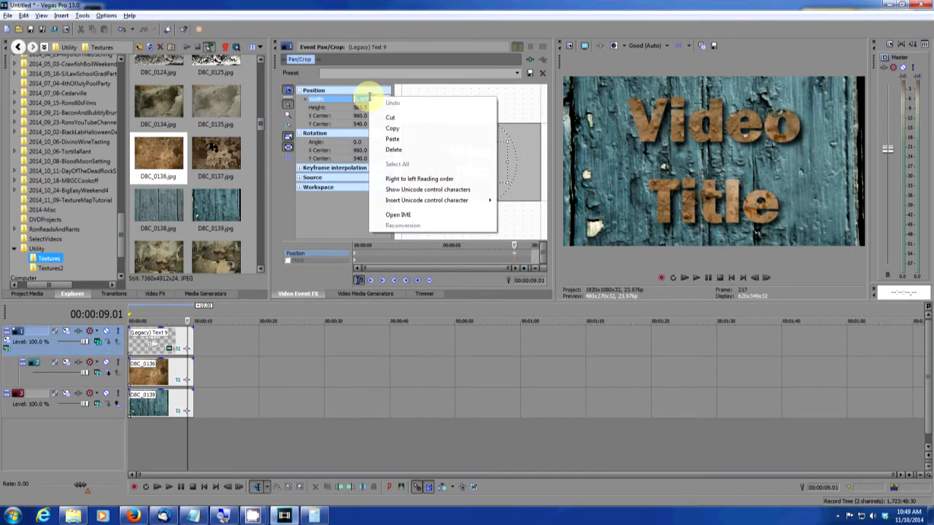
{"action": "left_click", "coordinate": [394, 129]}
{"action": "key", "text": "alt+Tab"}
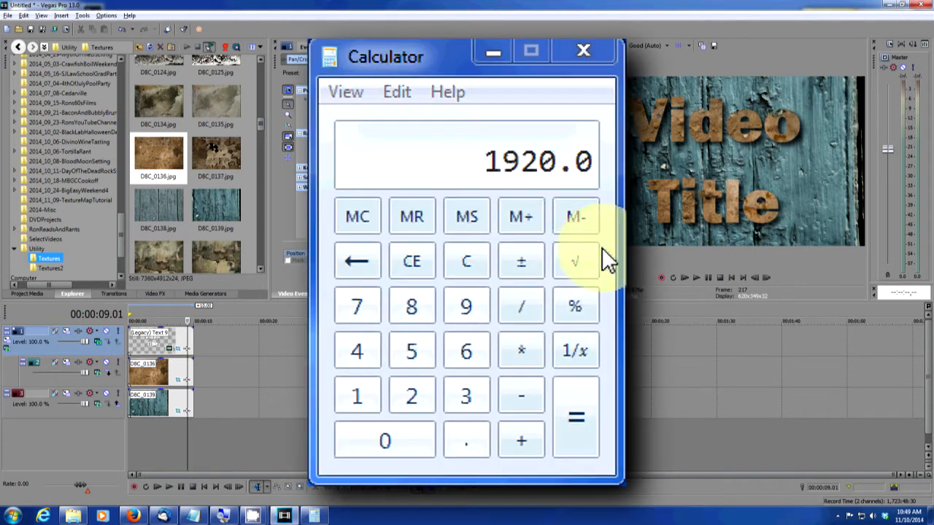
{"action": "left_click", "coordinate": [527, 310]}
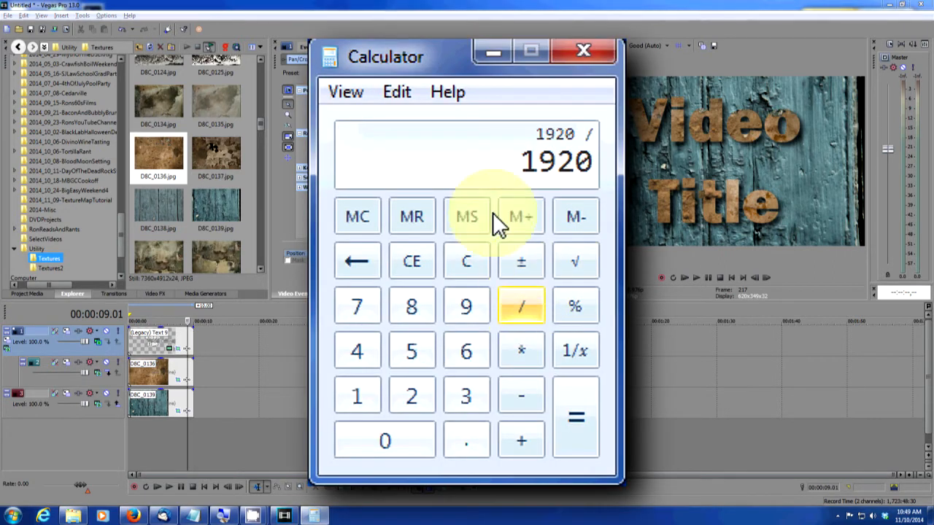
{"action": "left_click", "coordinate": [394, 94]}
{"action": "left_click", "coordinate": [431, 159]}
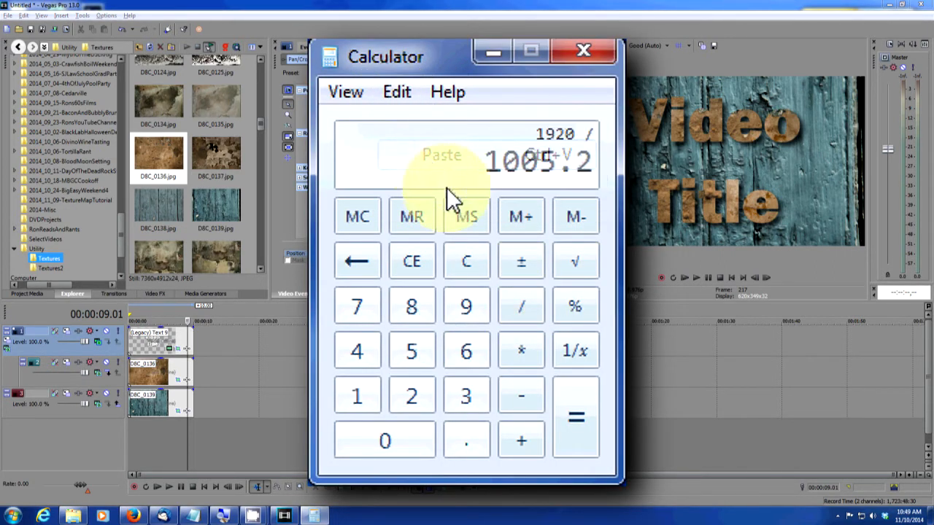
{"action": "left_click", "coordinate": [582, 429]}
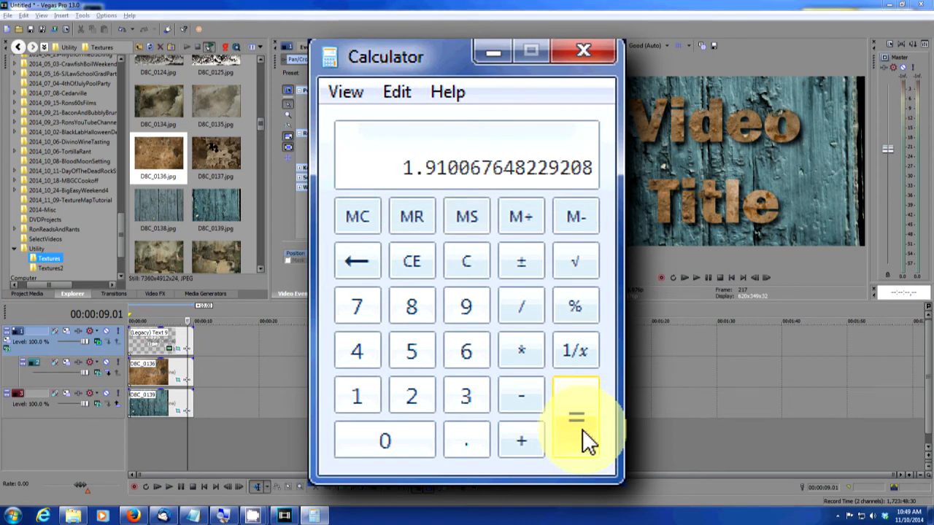
{"action": "left_click", "coordinate": [470, 215]}
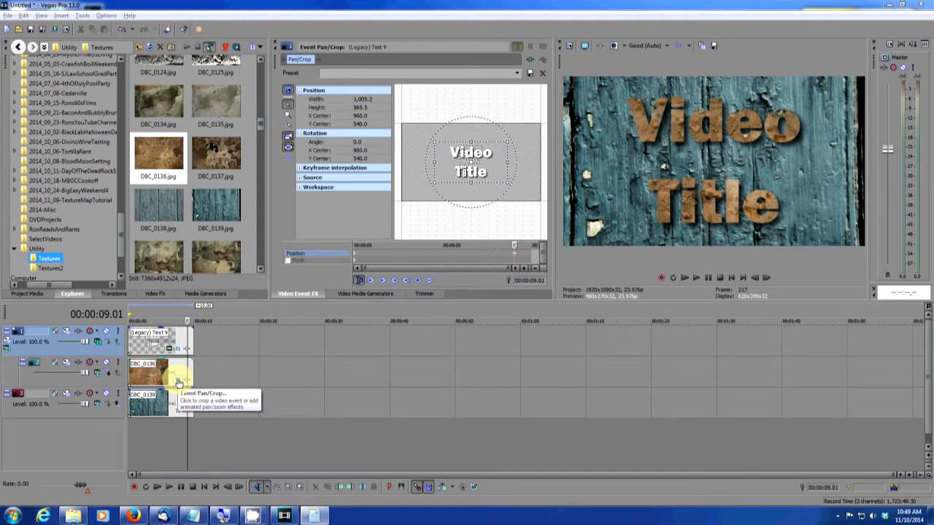
Reduce the Pan/Crop frame of the D8C_0136 texture to about 3,813 × 2,145 at 00:00:09.01.
{"action": "left_click", "coordinate": [179, 380]}
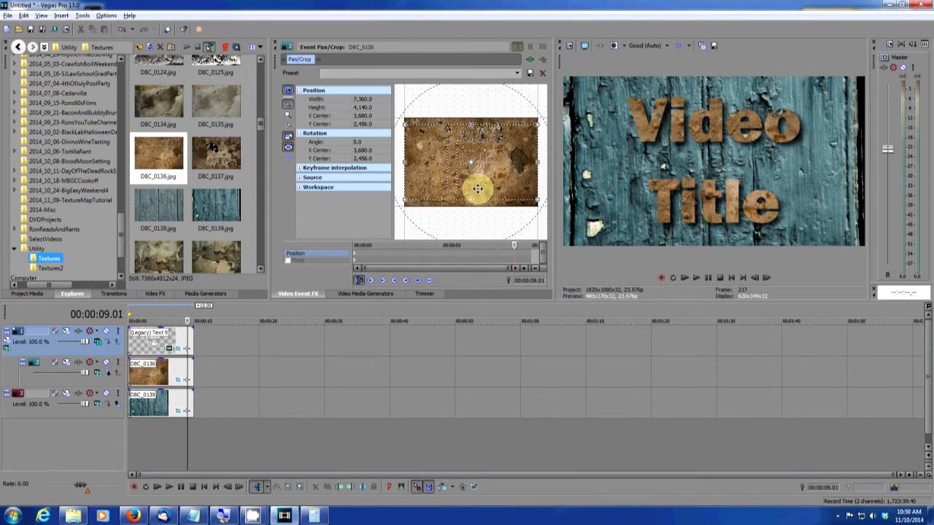
{"action": "left_click_drag", "start_coordinate": [404, 200], "coordinate": [436, 196]}
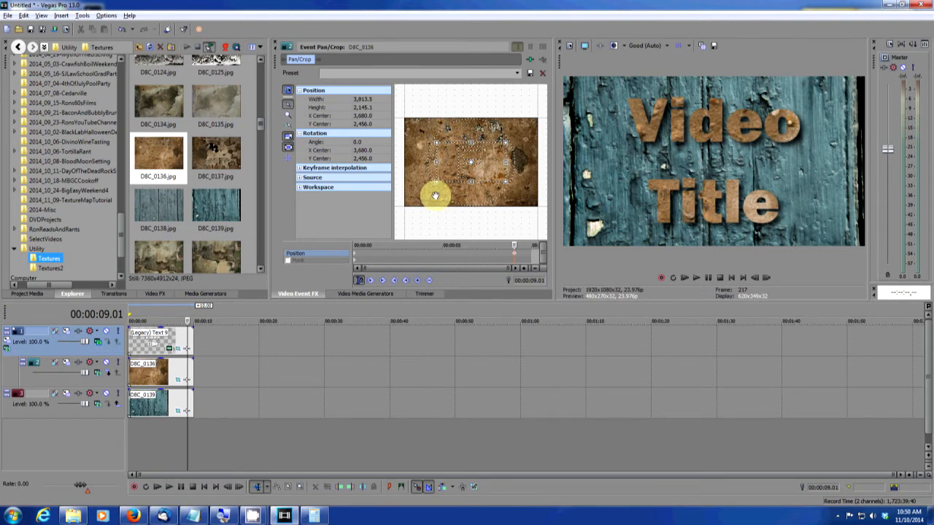
Copy the D8C_0136 texture's Pan/Crop width of 3,813.5 at 00:00:09.01 and multiply the zoom ratio by it in Calculator.
{"action": "right_click", "coordinate": [370, 102]}
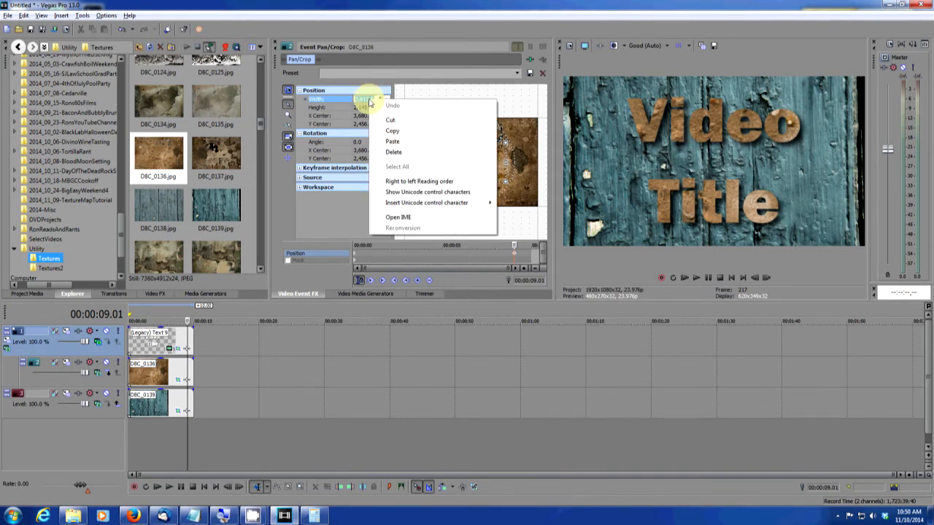
{"action": "left_click", "coordinate": [395, 132]}
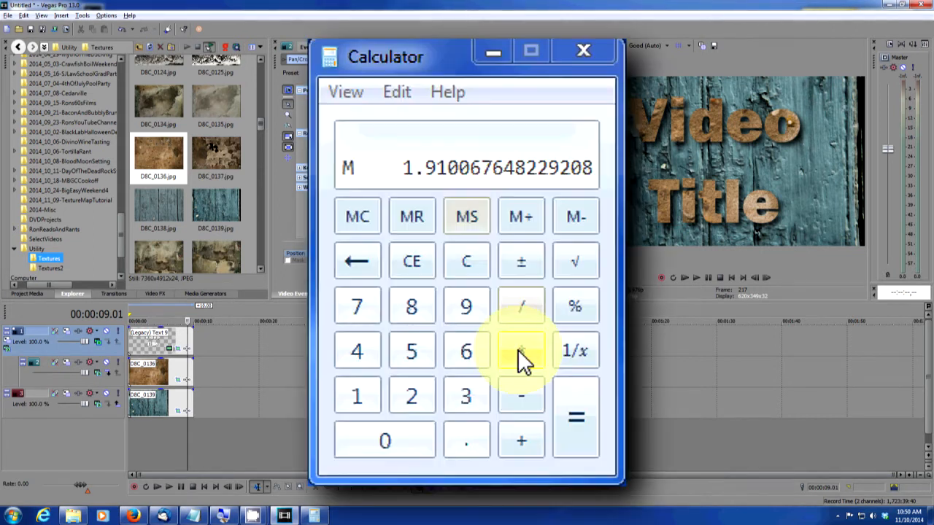
{"action": "left_click", "coordinate": [518, 349]}
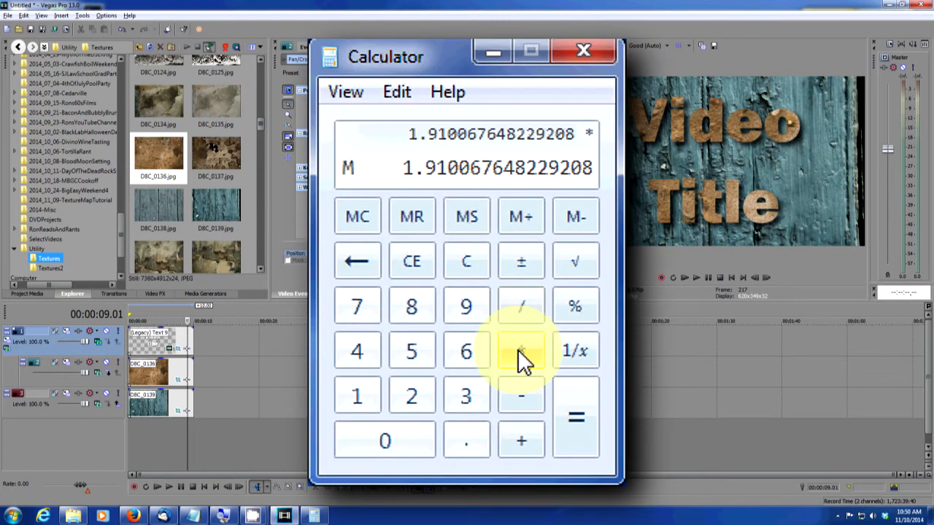
{"action": "left_click", "coordinate": [396, 92]}
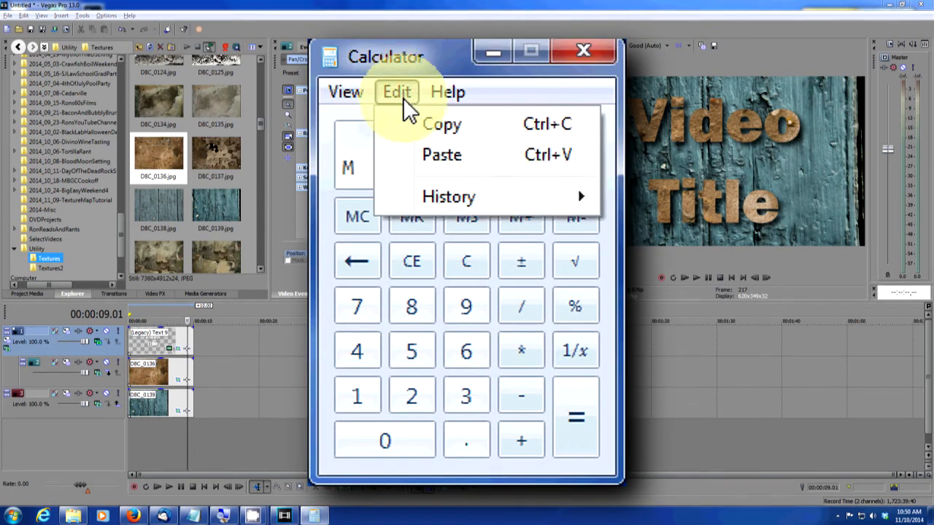
{"action": "left_click", "coordinate": [448, 153]}
{"action": "left_click", "coordinate": [588, 413]}
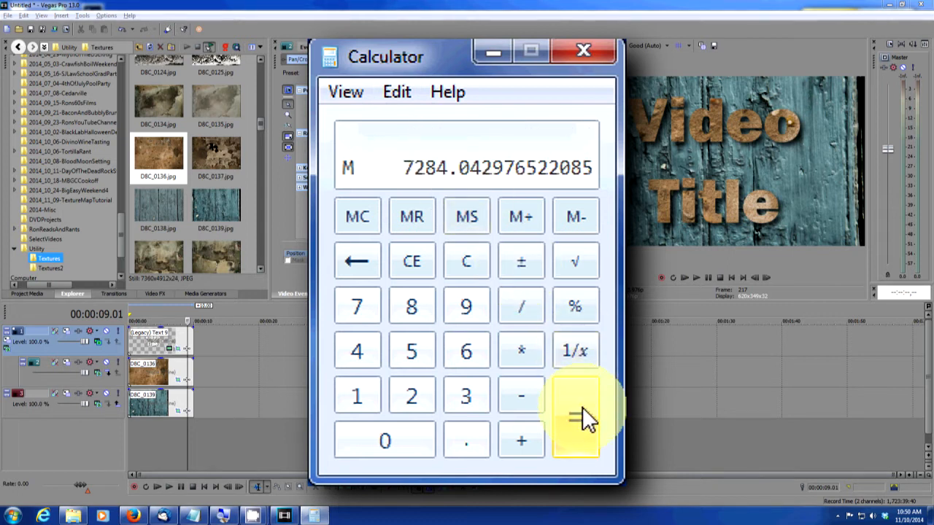
Copy the product 7284.042976522085 from Calculator and paste it as the D8C_0136 texture's Pan/Crop width at the first keyframe.
{"action": "left_click", "coordinate": [403, 92]}
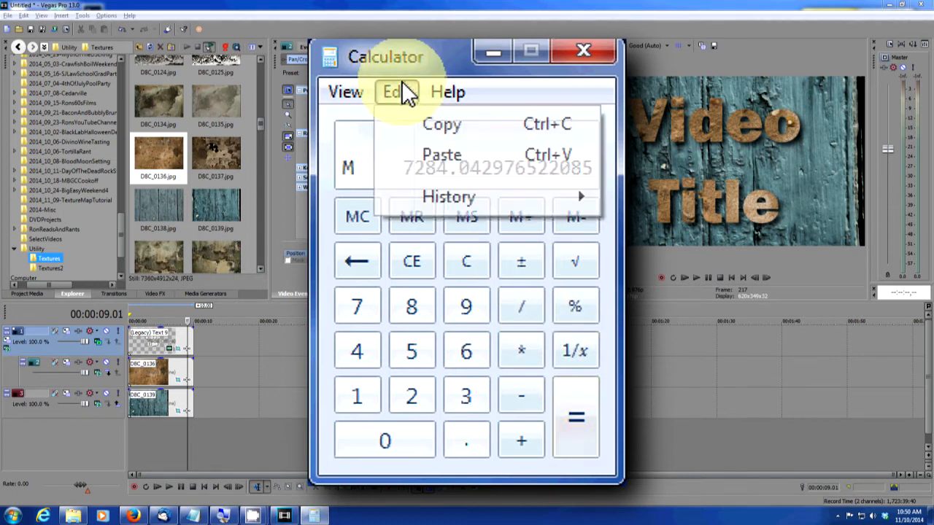
{"action": "left_click", "coordinate": [434, 125]}
{"action": "left_click", "coordinate": [493, 52]}
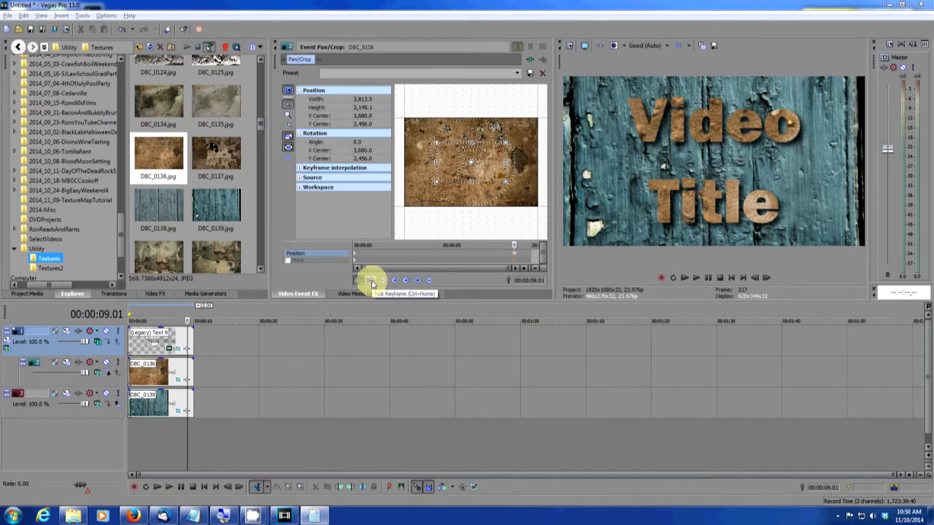
{"action": "left_click", "coordinate": [372, 282]}
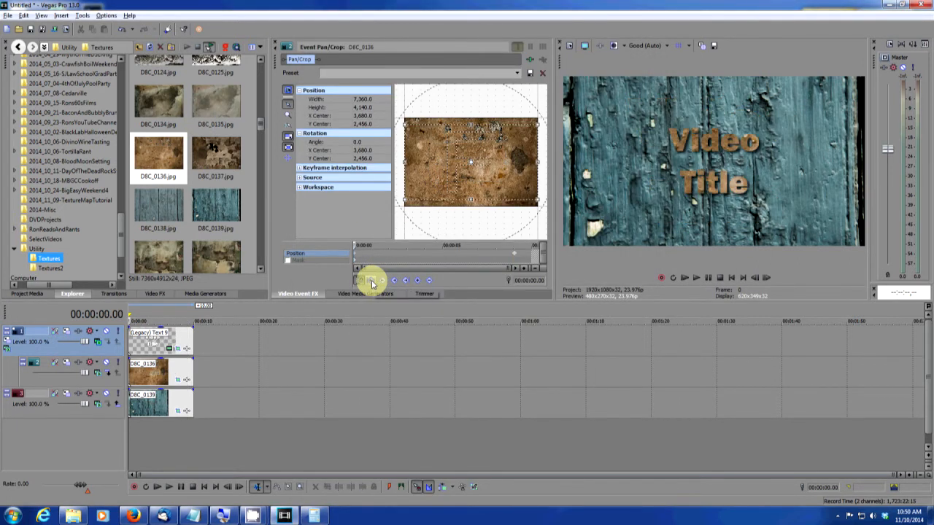
{"action": "left_click", "coordinate": [366, 98]}
{"action": "right_click", "coordinate": [366, 99]}
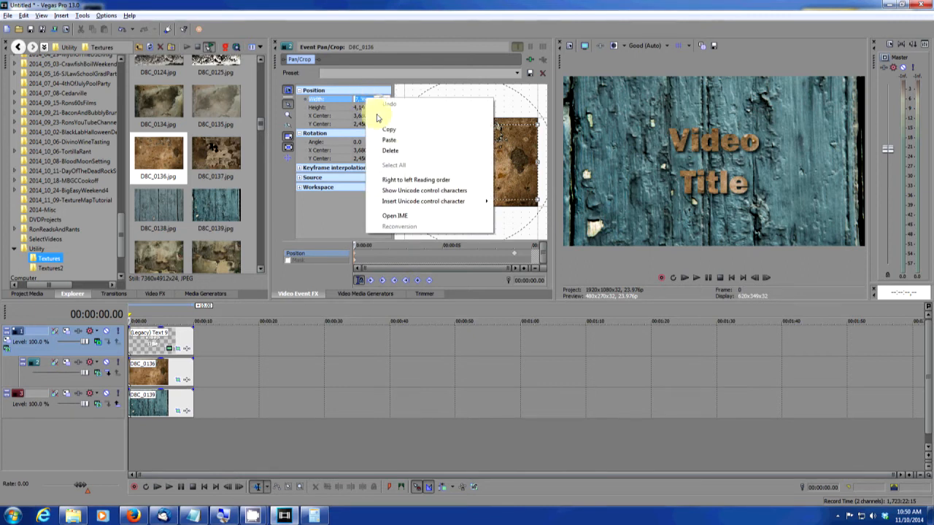
{"action": "left_click", "coordinate": [389, 144]}
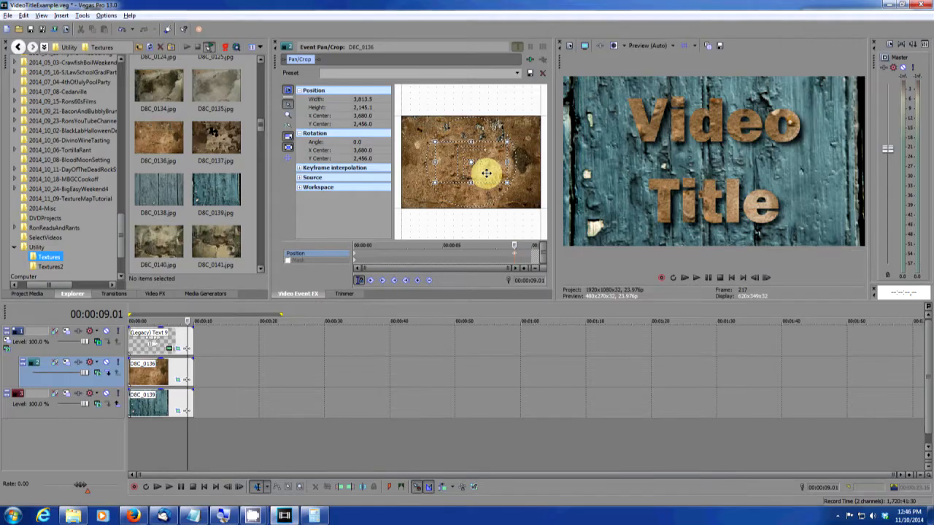
Move the texture's crop frame at 00:00:09.01 to center 4,401.9, 2,920.1 and copy that keyframe onto the first keyframe.
{"action": "left_click_drag", "start_coordinate": [488, 177], "coordinate": [496, 182]}
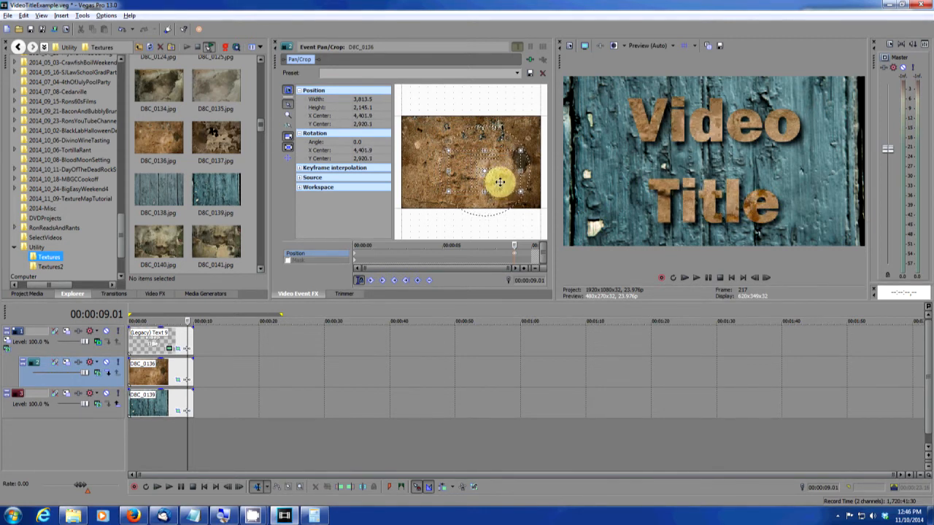
{"action": "right_click", "coordinate": [514, 255]}
{"action": "left_click", "coordinate": [537, 273]}
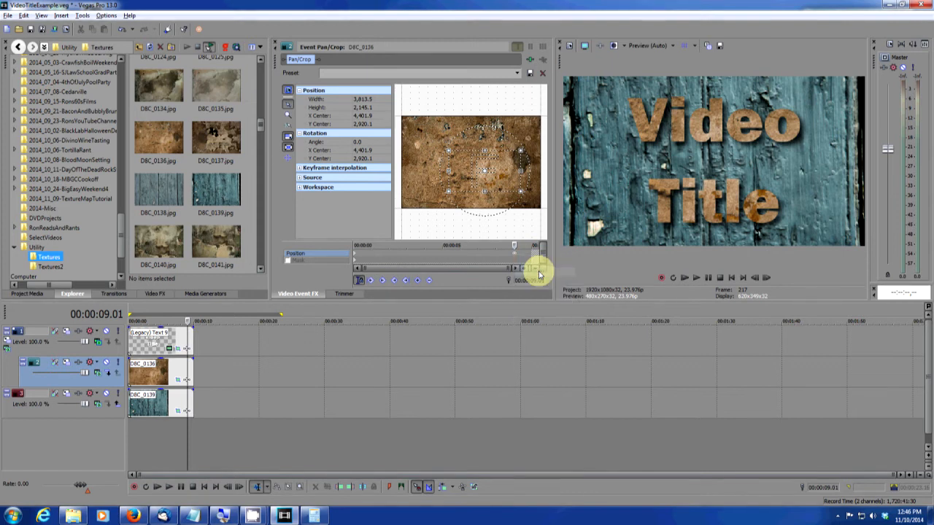
{"action": "right_click", "coordinate": [355, 254]}
{"action": "left_click", "coordinate": [377, 285]}
Paste the calculated value 7284.042 as the texture's Pan/Crop width at the repositioned first keyframe.
{"action": "left_click", "coordinate": [364, 98]}
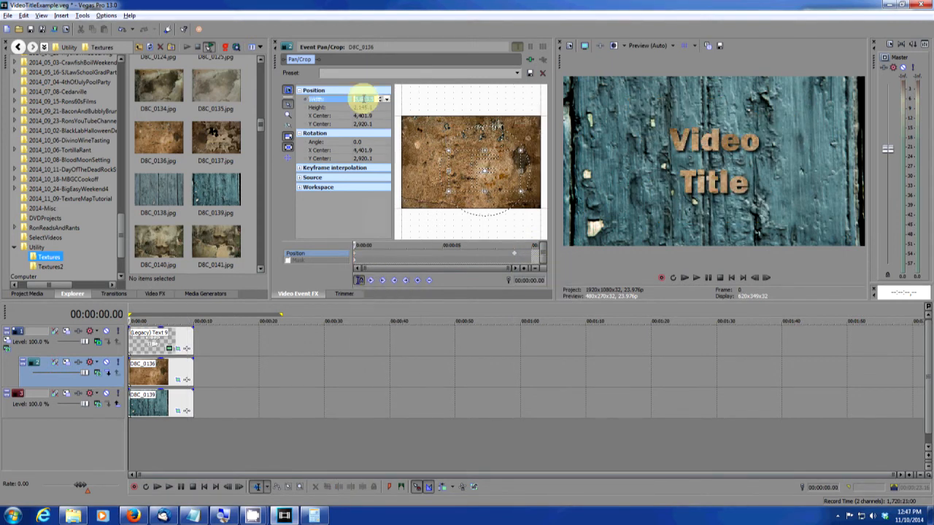
{"action": "right_click", "coordinate": [372, 99]}
{"action": "left_click", "coordinate": [391, 141]}
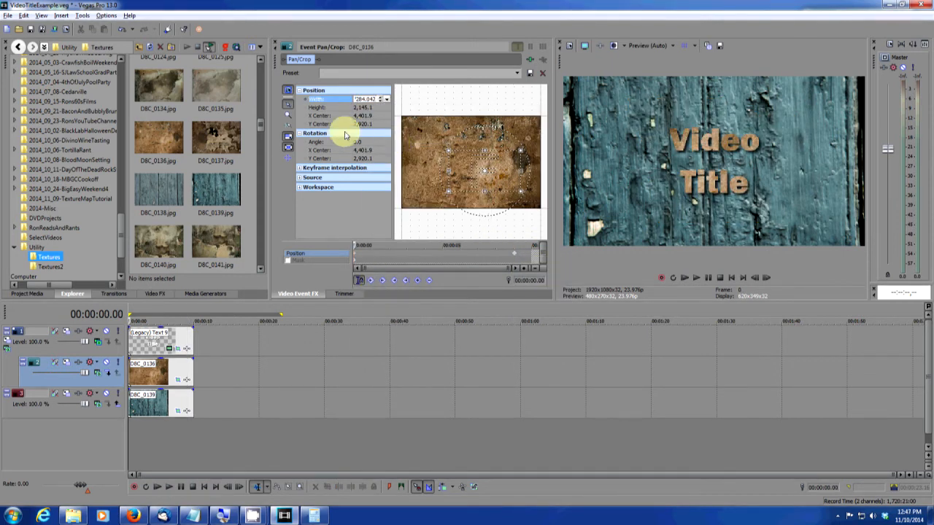